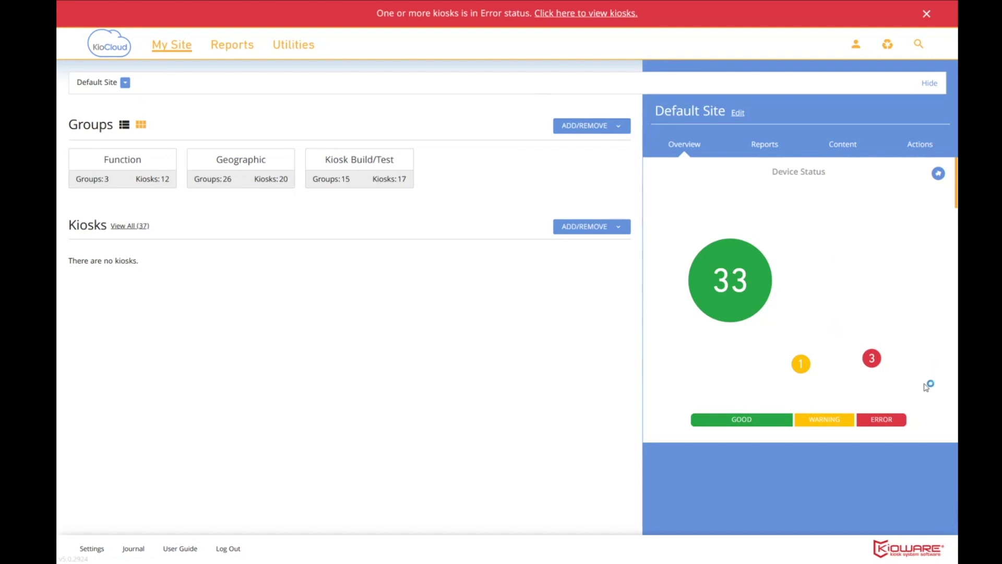
Scroll the Default Site overview down to the Device Uptimes (24 hrs) chart and inspect its rings
mouse_move(878, 388)
mouse_move(730, 316)
scroll(956, 203, "down", 2)
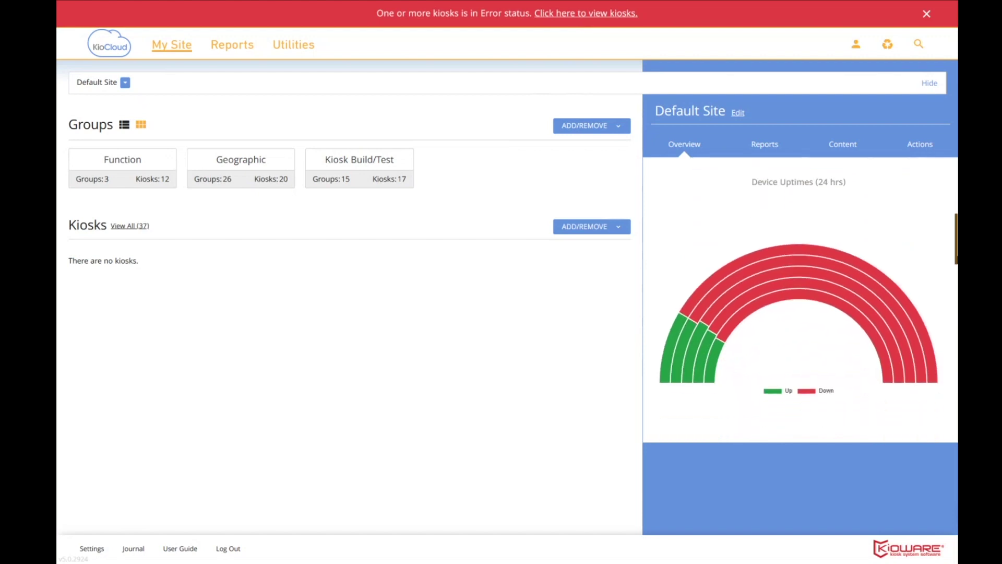
scroll(799, 308, "down", 1)
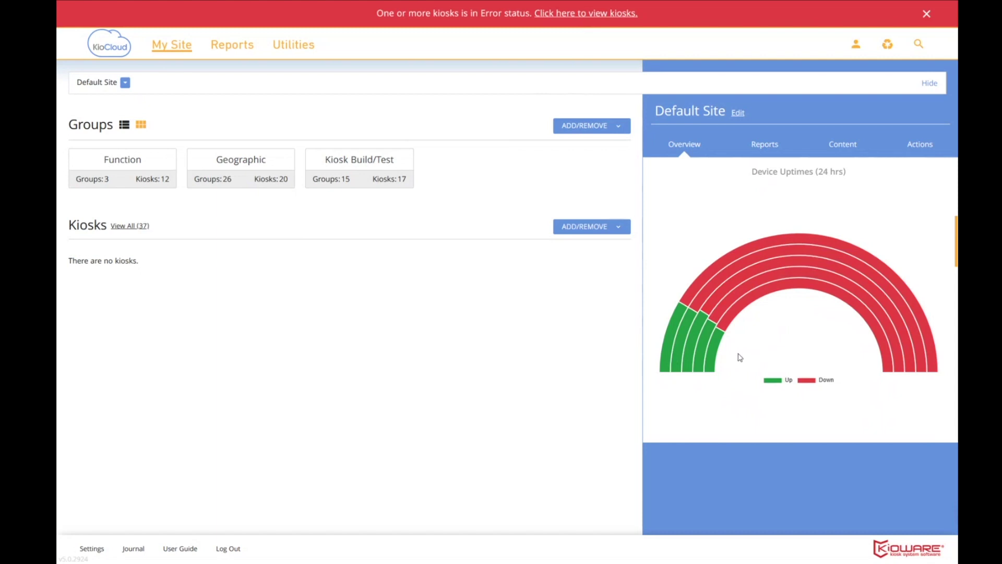
mouse_move(718, 350)
Identify the kiosk marked near Philadelphia on the Device Locations map, then scroll on to Top 5 Pages
left_click_drag(956, 234, 957, 294)
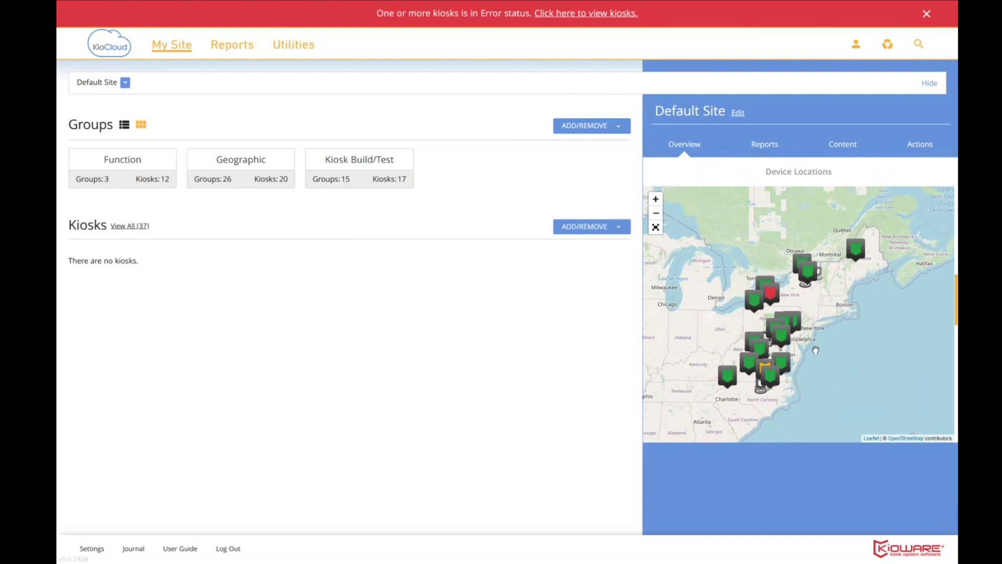
left_click(783, 342)
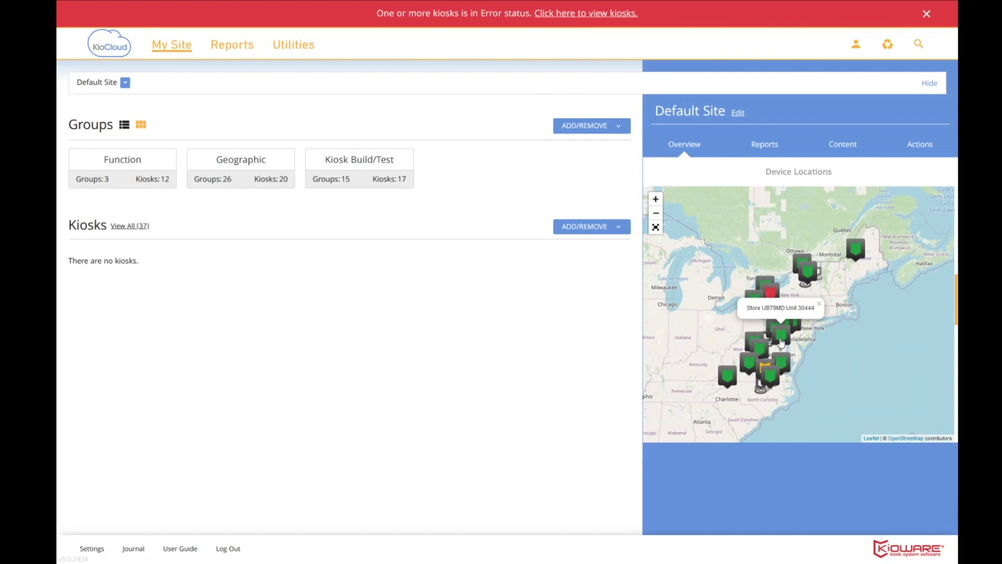
left_click(943, 316)
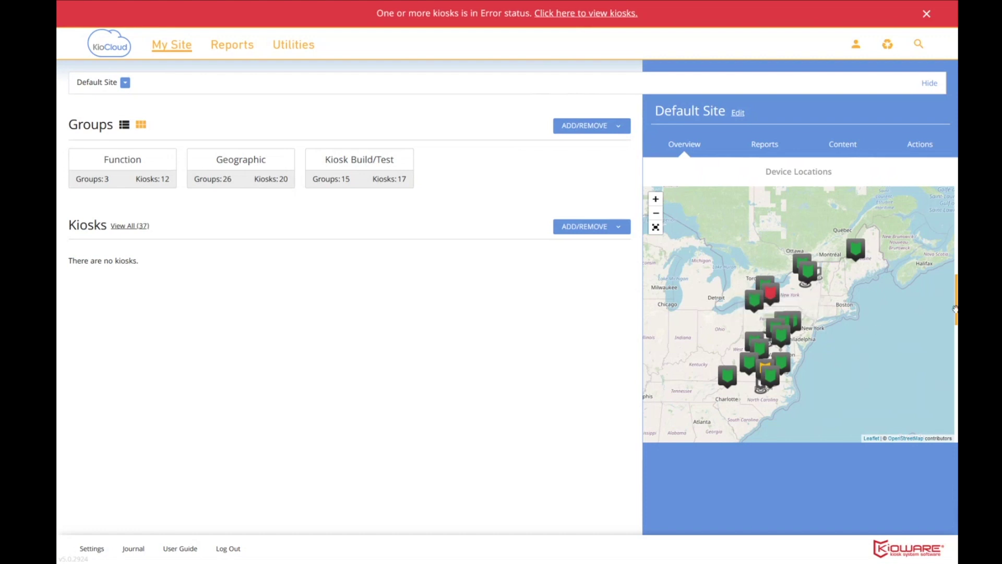
left_click_drag(956, 309, 957, 368)
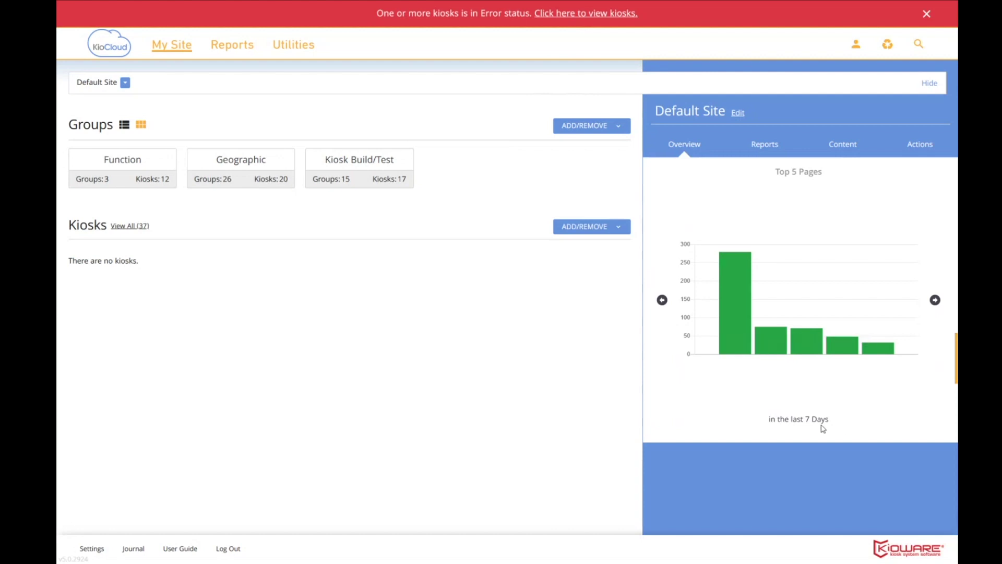
Shorten the Top 5 Pages period from 7 days to 5 days
left_click(662, 301)
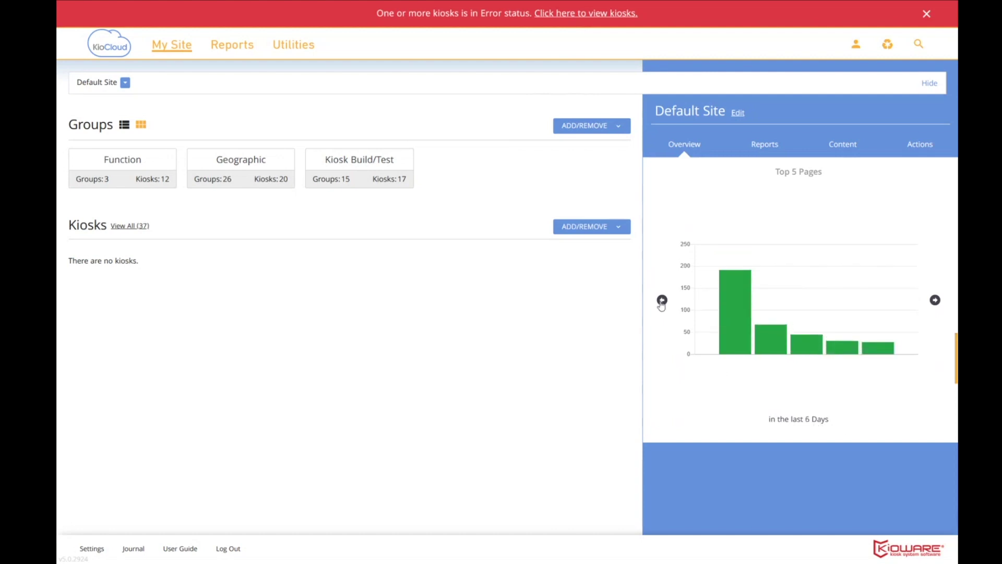
left_click(662, 302)
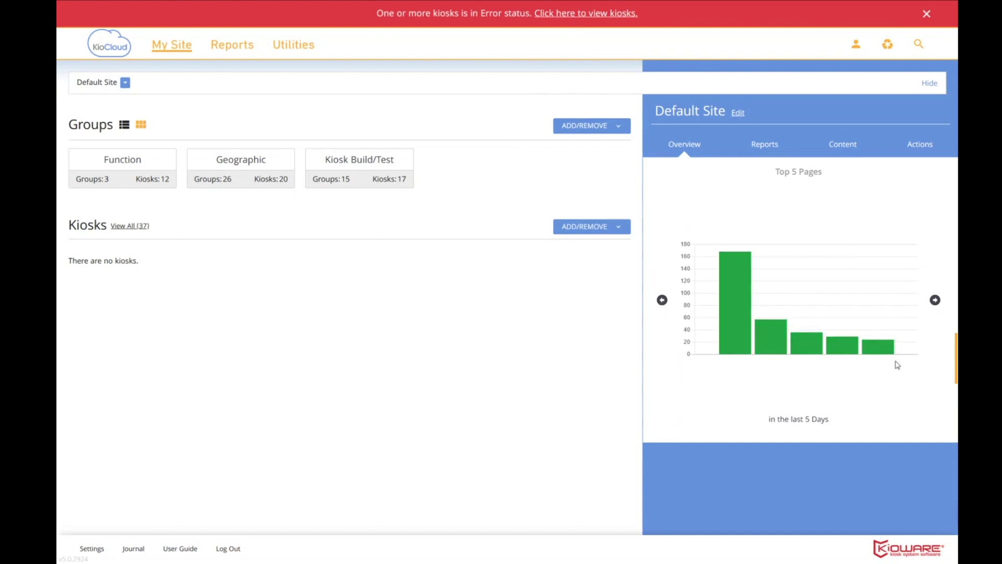
left_click_drag(957, 363, 956, 423)
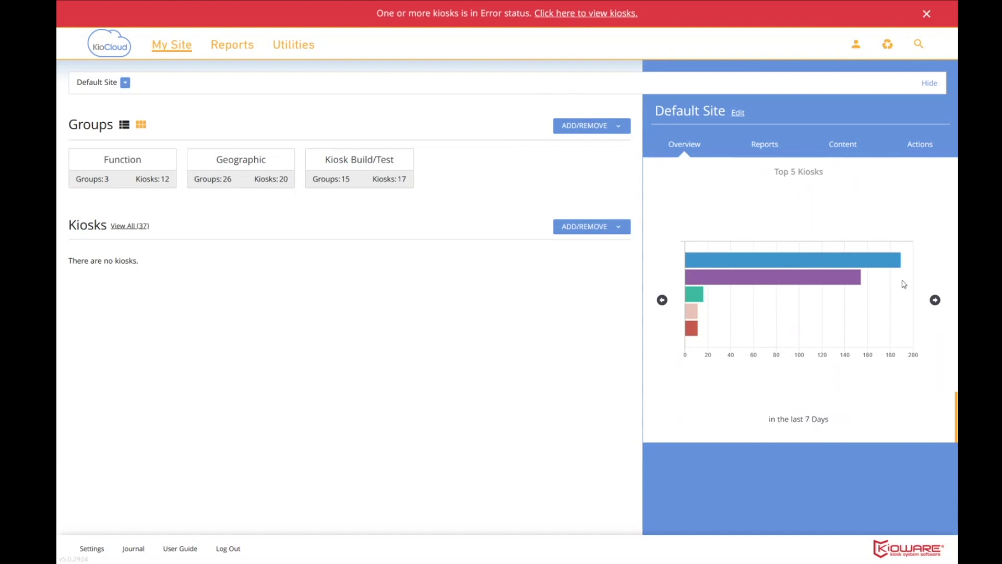
Read the Top 5 Kiosks session counts, led by 189 sessions over 7 days
mouse_move(828, 266)
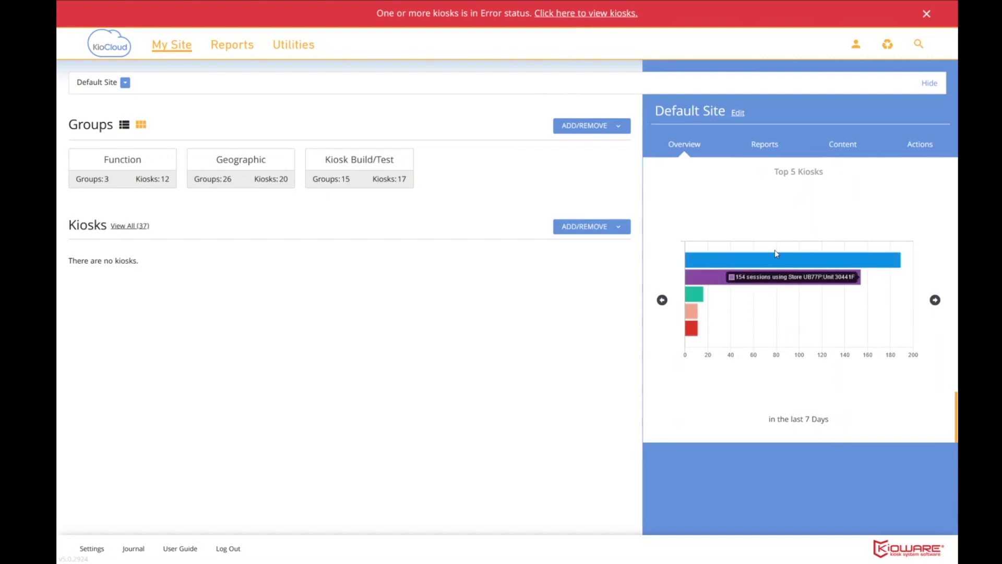
mouse_move(717, 245)
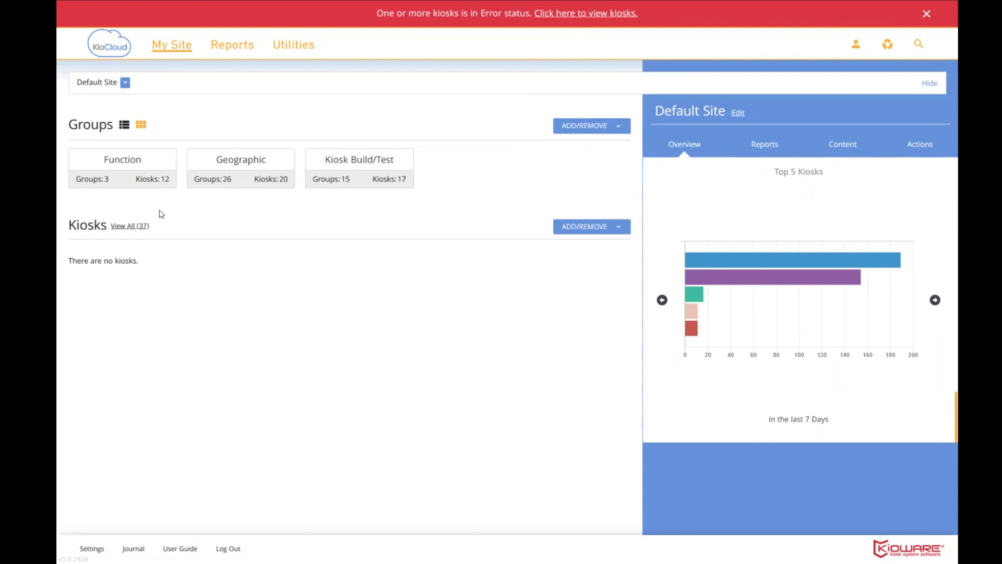
left_click(133, 164)
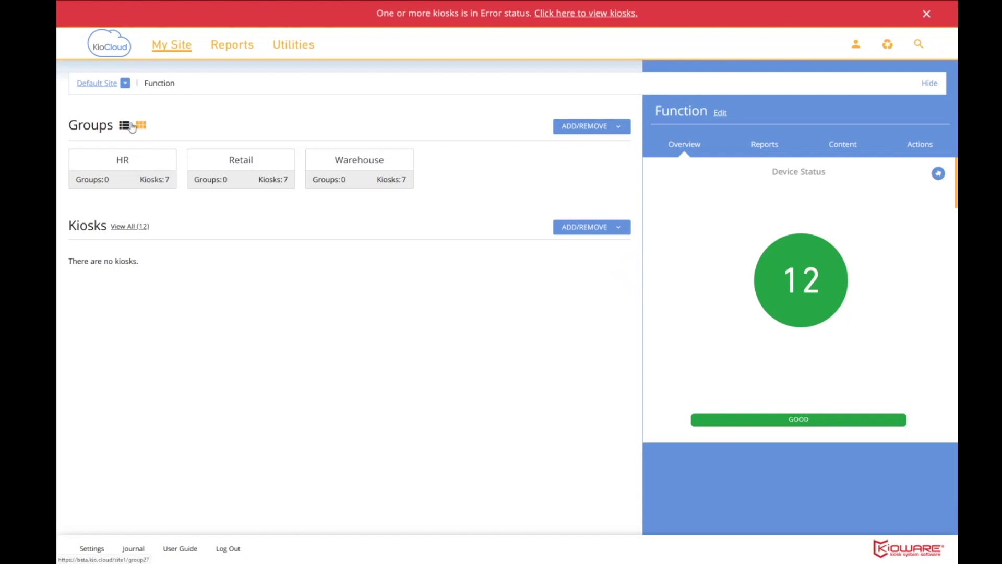
left_click(95, 85)
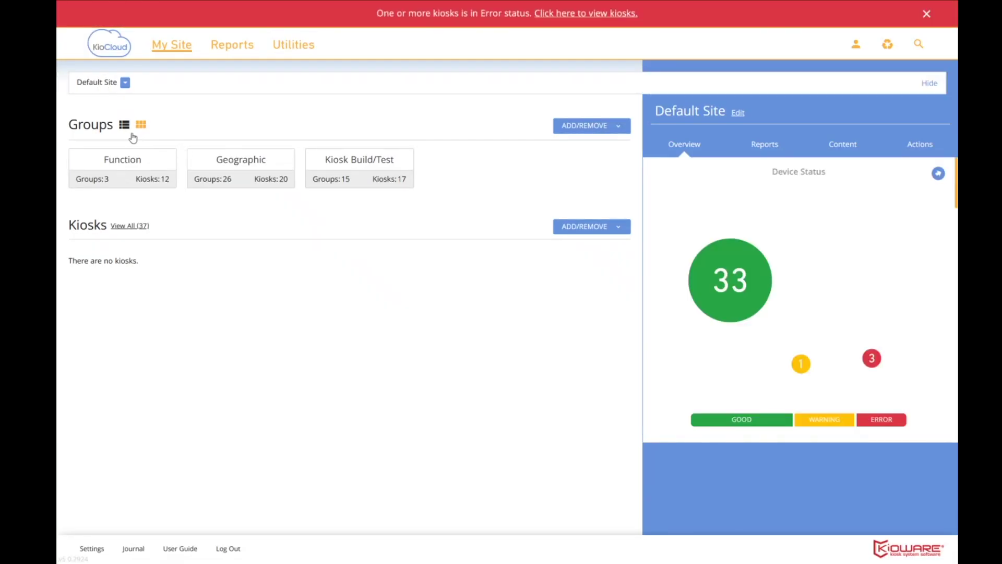
Switch Groups to list view and open the Geographic group
left_click(125, 128)
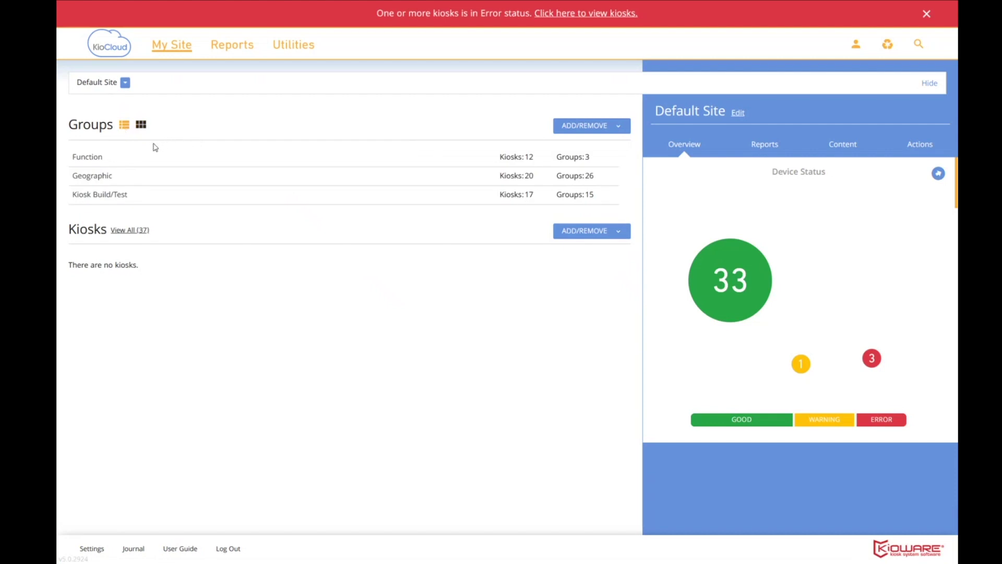
left_click(111, 177)
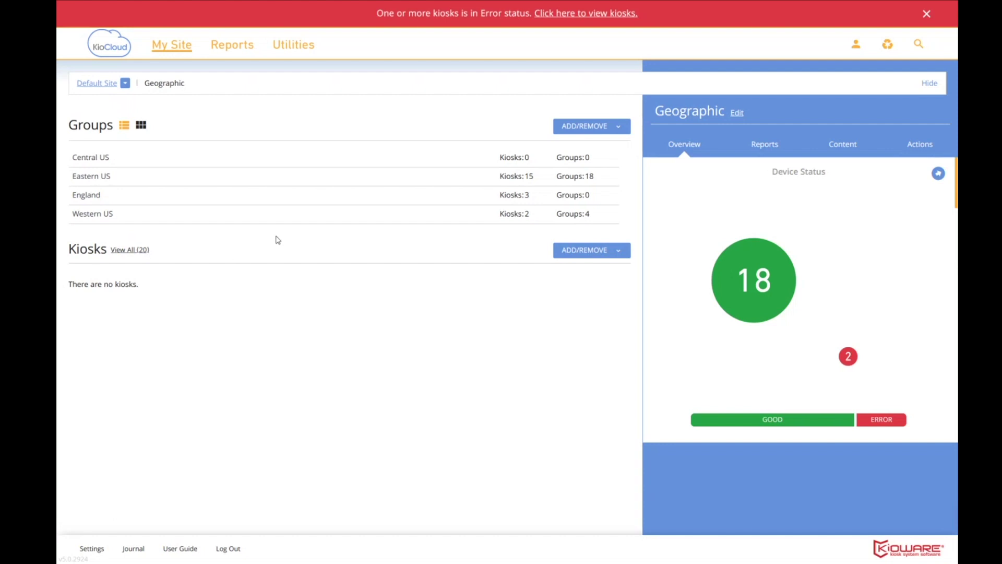
Open the Eastern US subgroup and launch the site-wide search
left_click(100, 179)
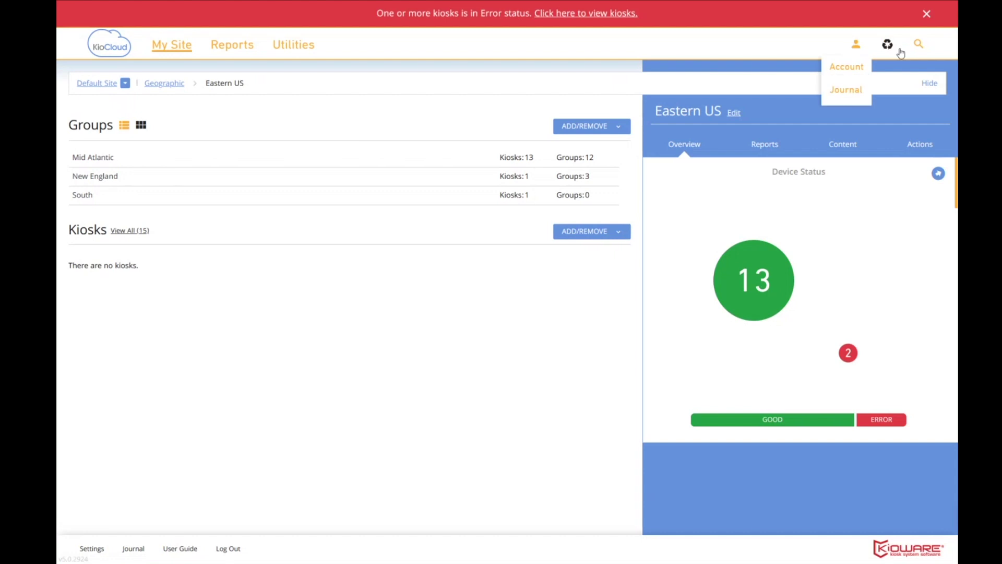
left_click(919, 44)
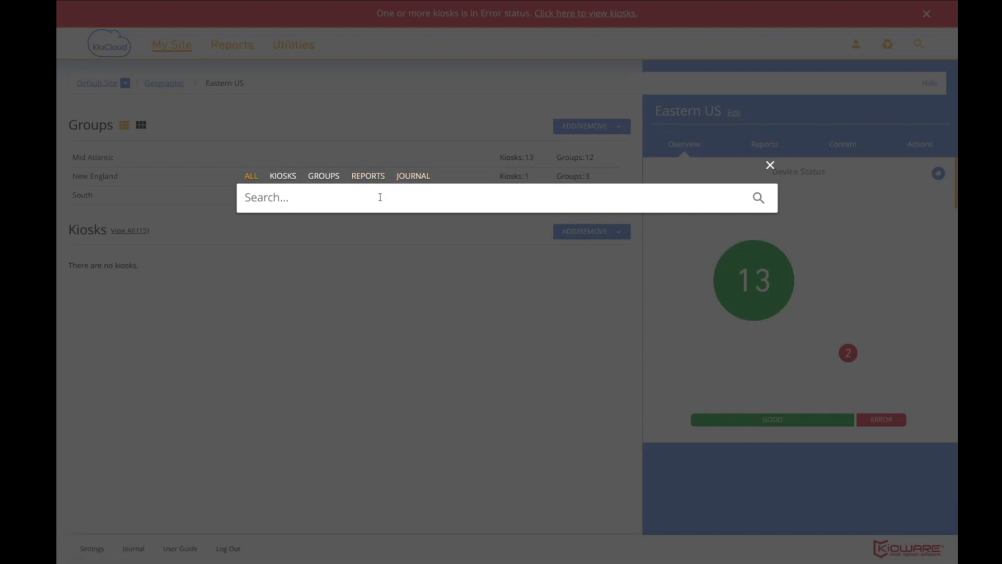
Search 'pennsy', open the Pennsylvania group, and reopen the search
type("pennsy")
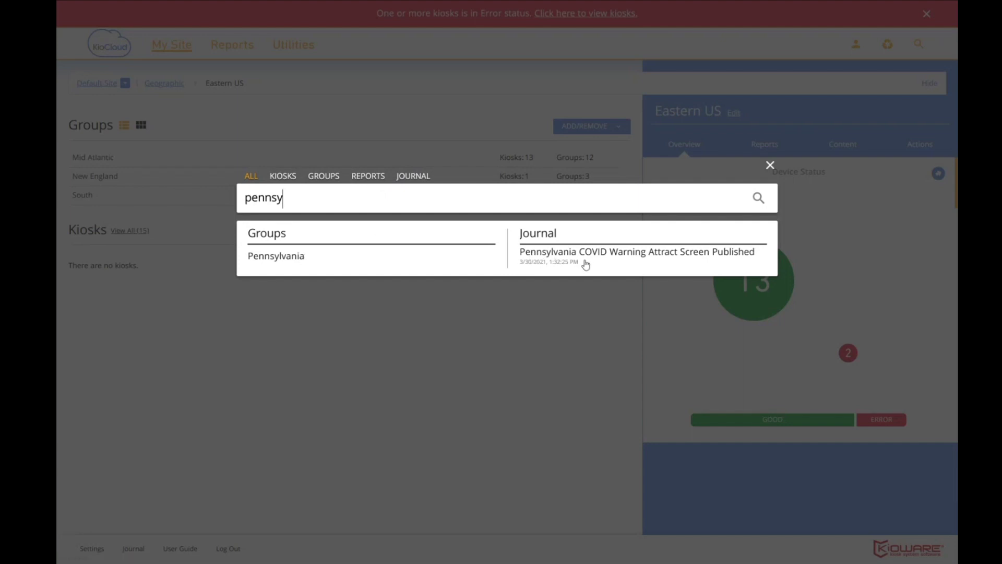
left_click(276, 257)
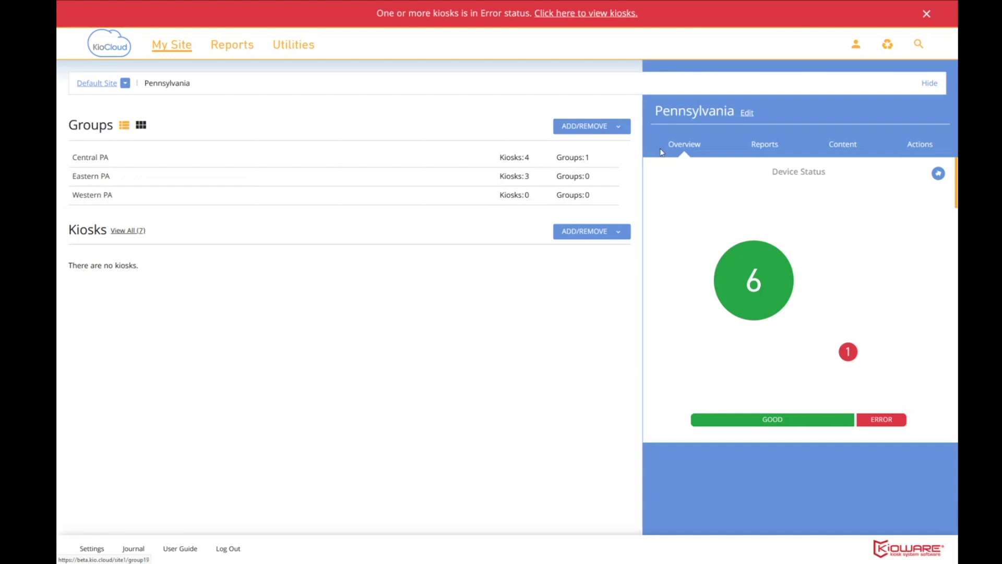
left_click(919, 44)
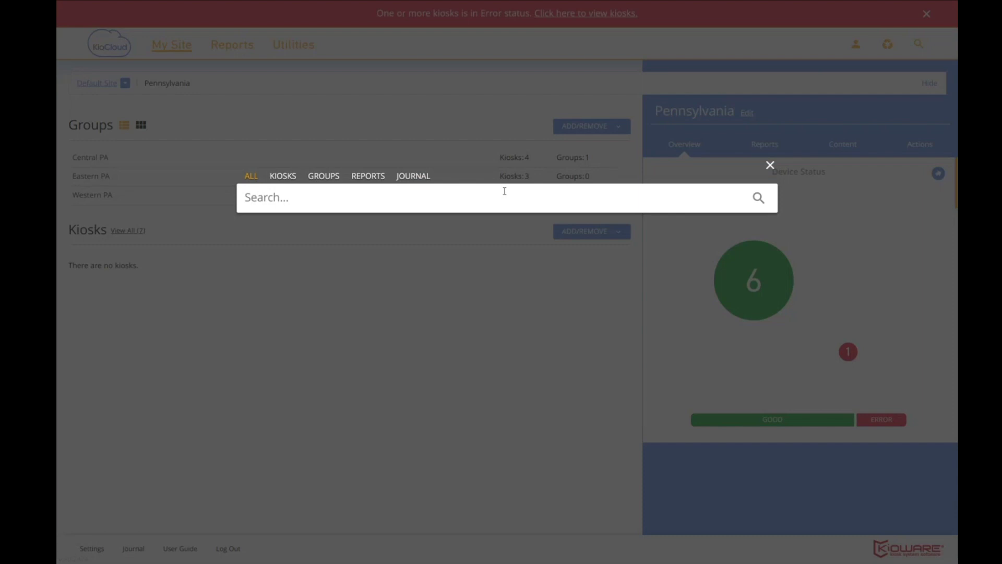
Search '443', open kiosk Store UT53P:Unit 30443, and show its Session Count for 7 days (191)
type("443")
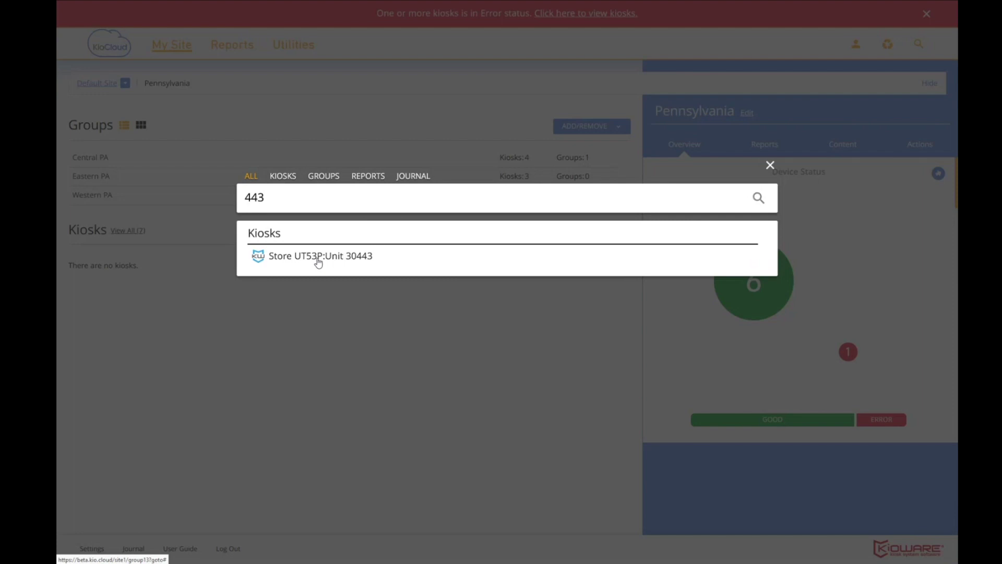
left_click(319, 257)
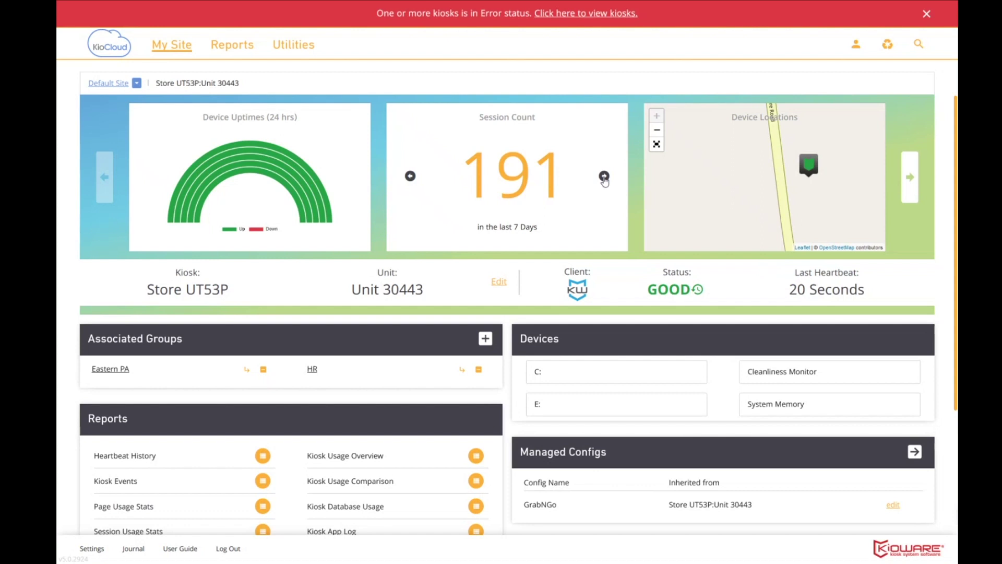
left_click(604, 177)
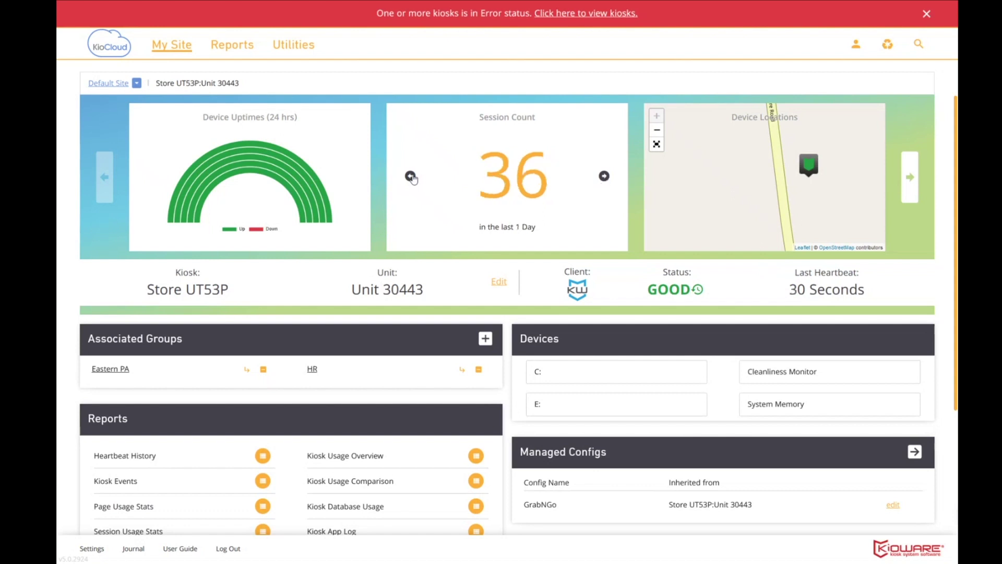
left_click(411, 177)
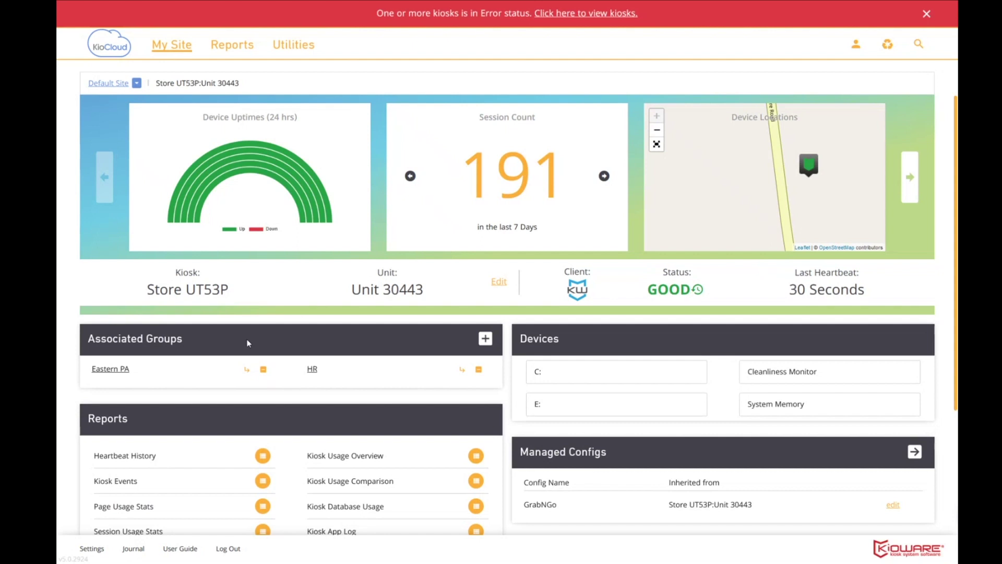
left_click(247, 372)
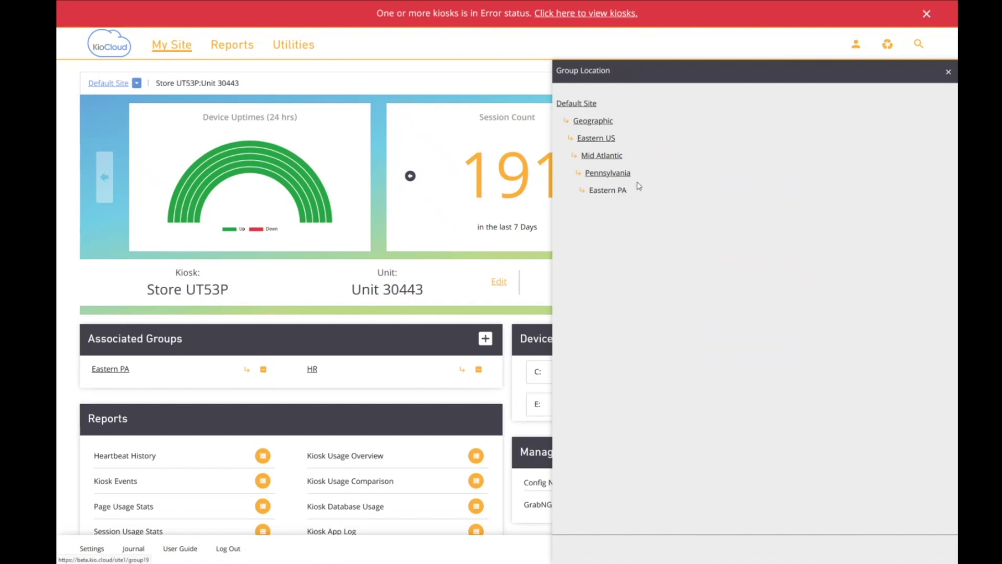
left_click(949, 73)
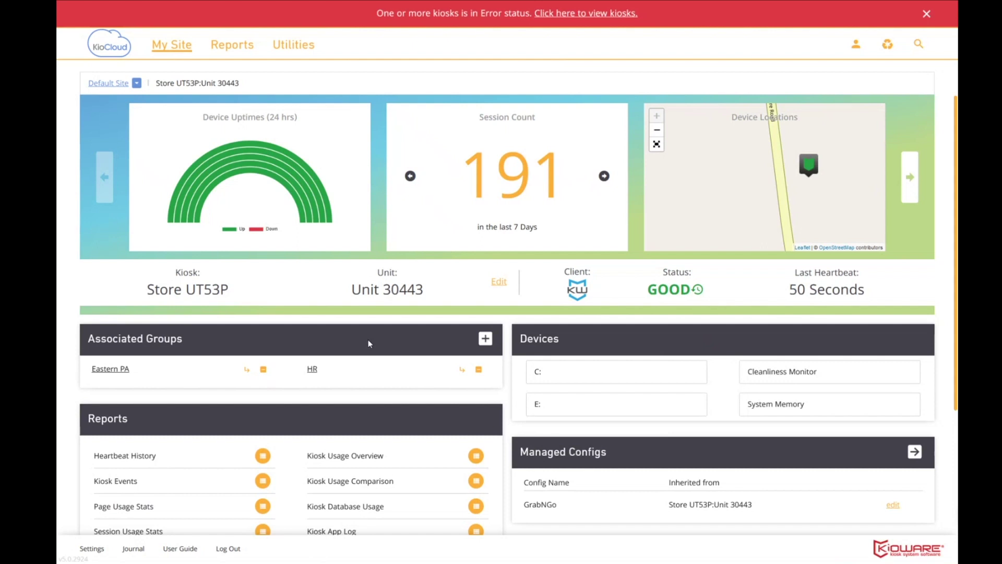
left_click(314, 369)
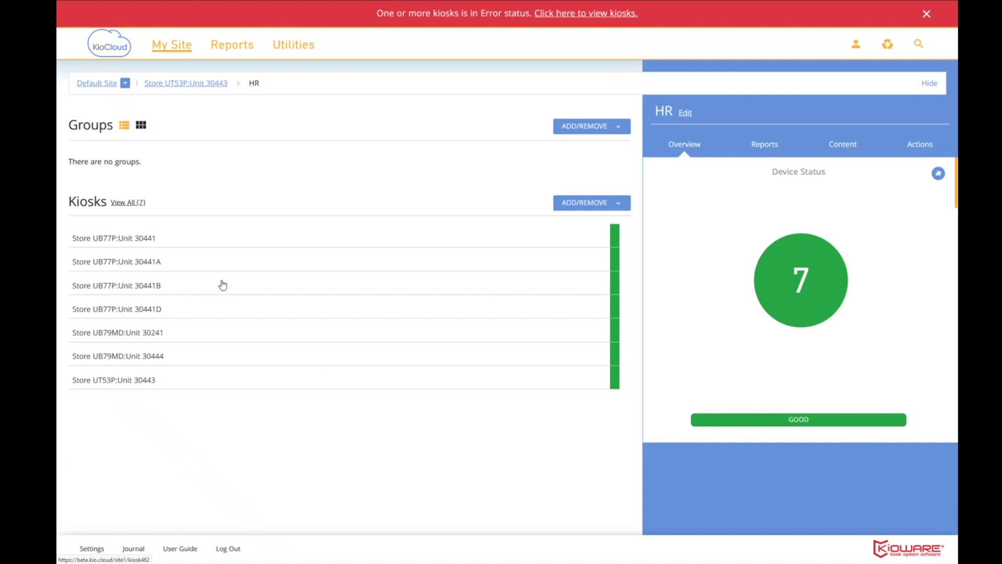
List the HR group's eight reports, from Overview to Kiosk App Log
mouse_move(793, 293)
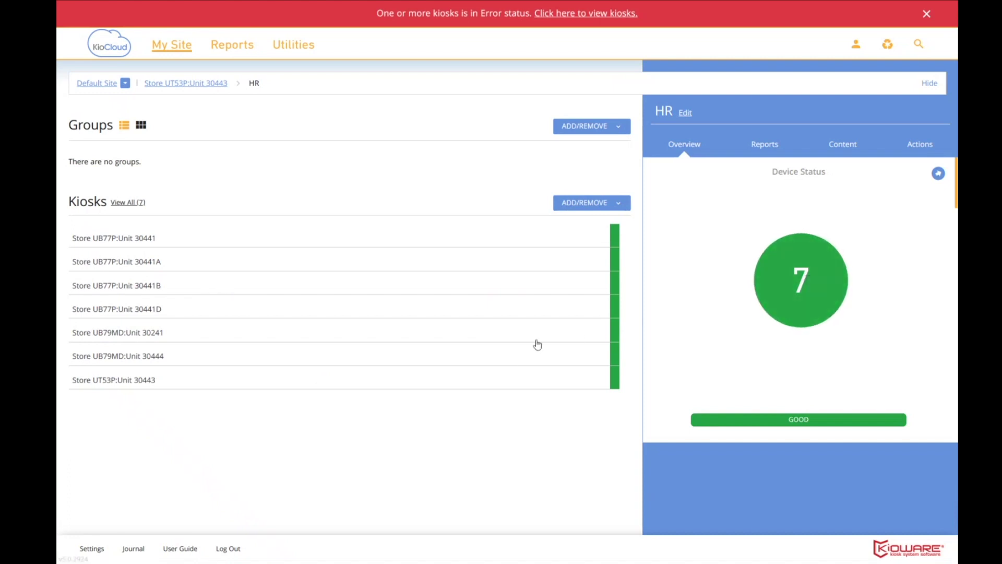
scroll(799, 300, "down", 3)
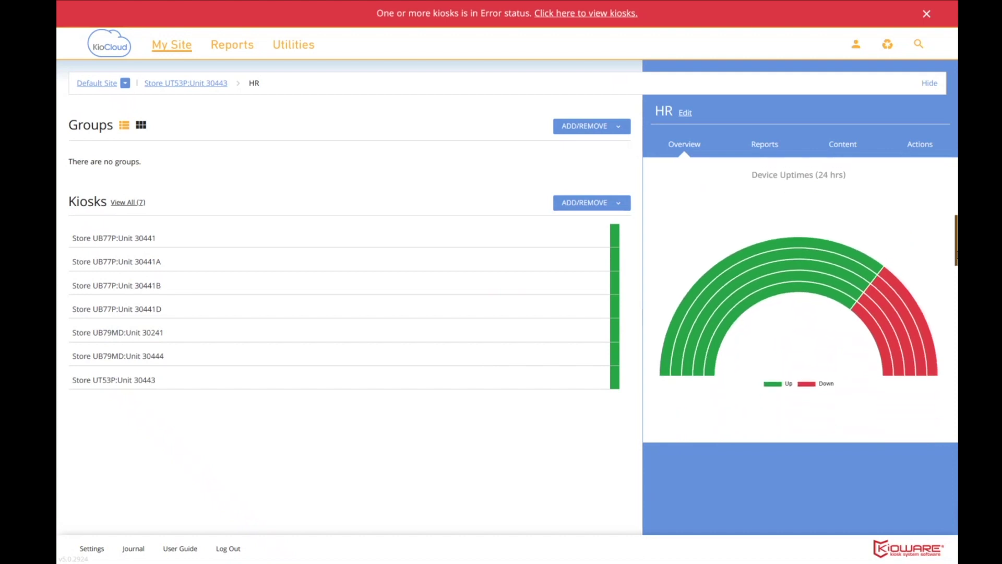
scroll(799, 300, "up", 1)
scroll(798, 300, "up", 1)
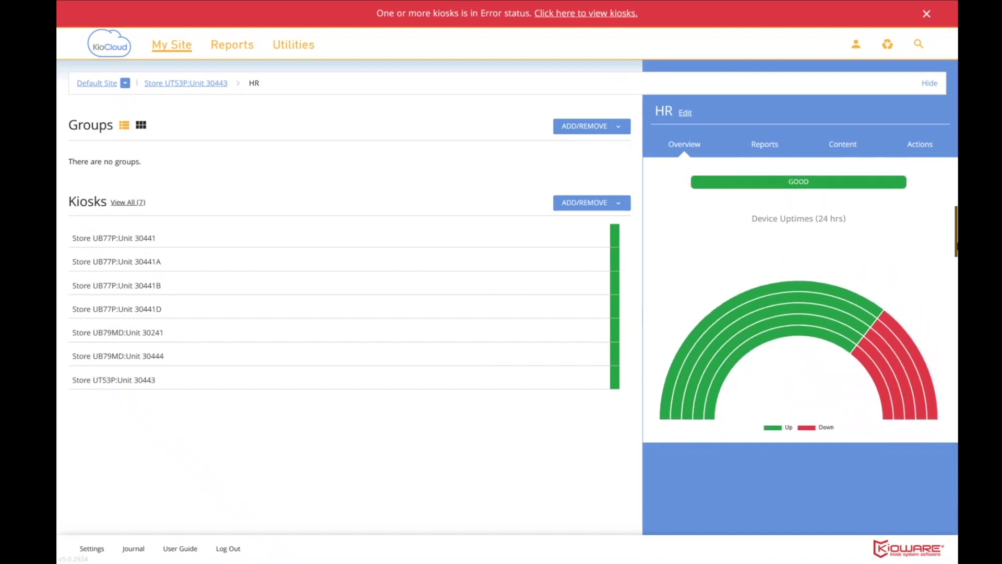
scroll(956, 179, "up", 4)
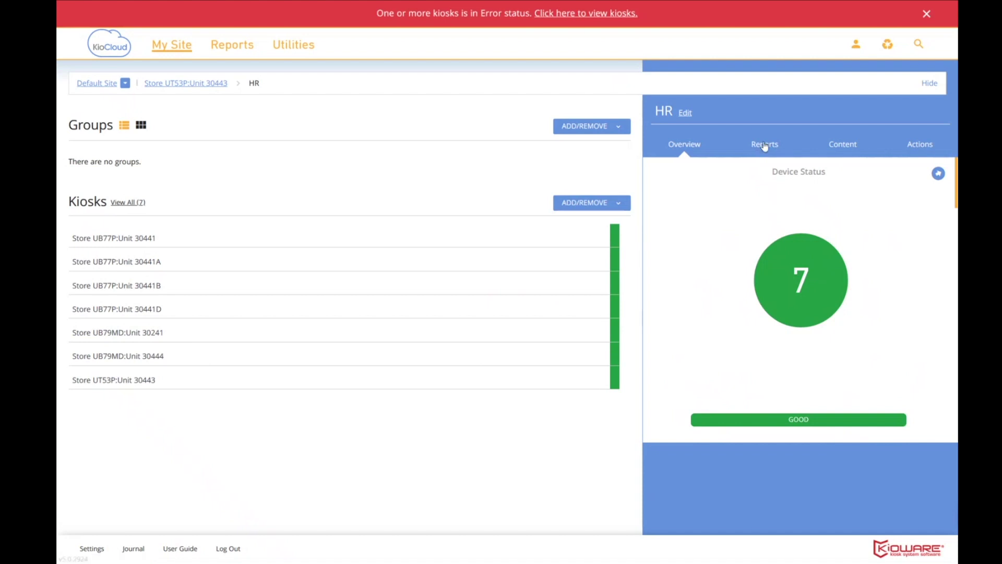
left_click(765, 146)
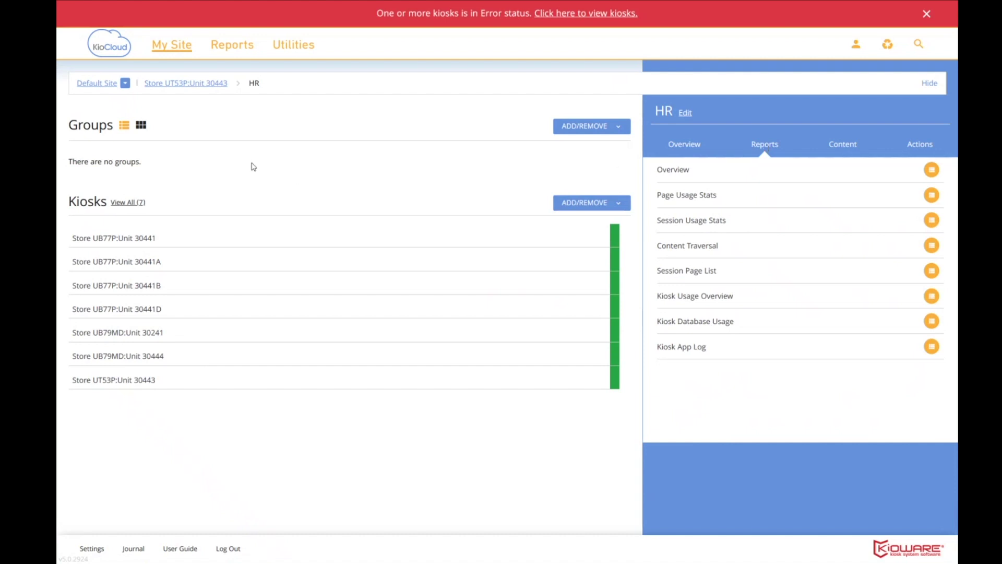
Return to Store UT53P, open the Eastern PA group, list its reports, and exit full screen
left_click(191, 85)
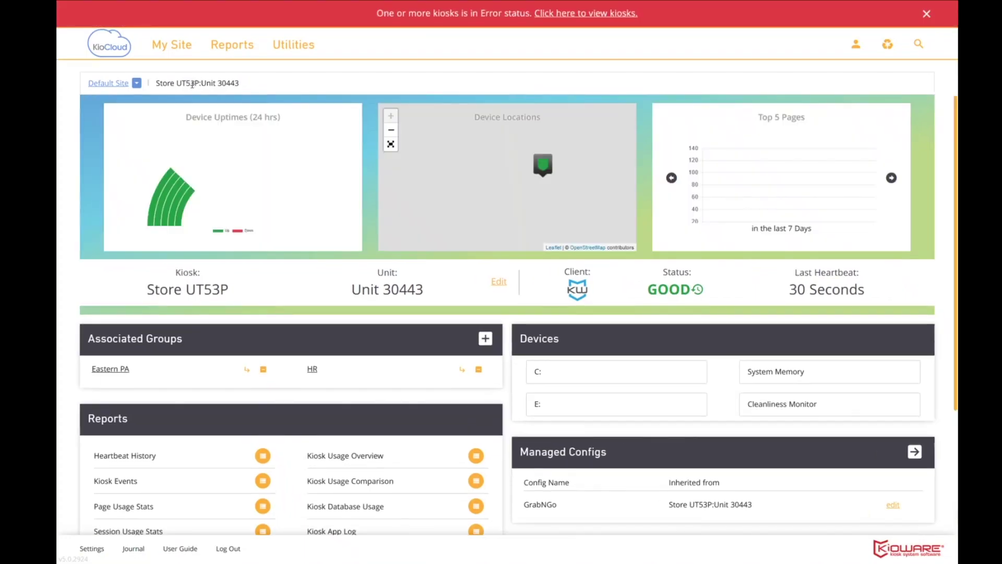
left_click(114, 371)
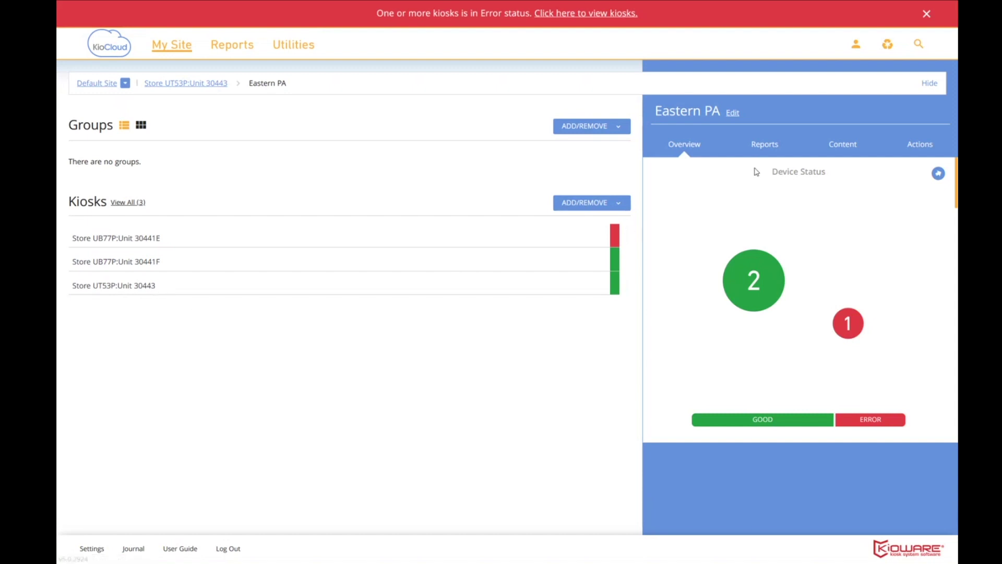
left_click(765, 149)
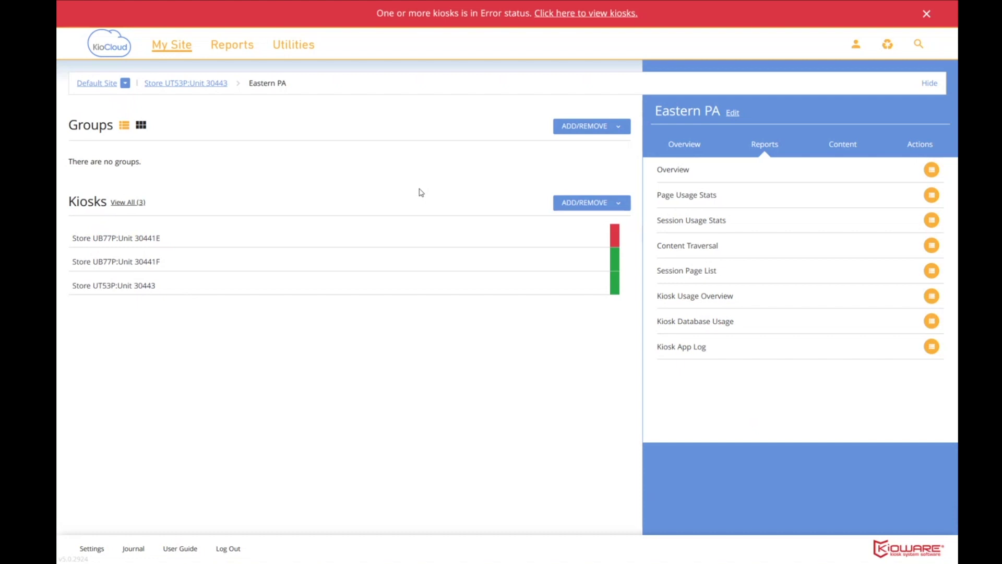
key("F11")
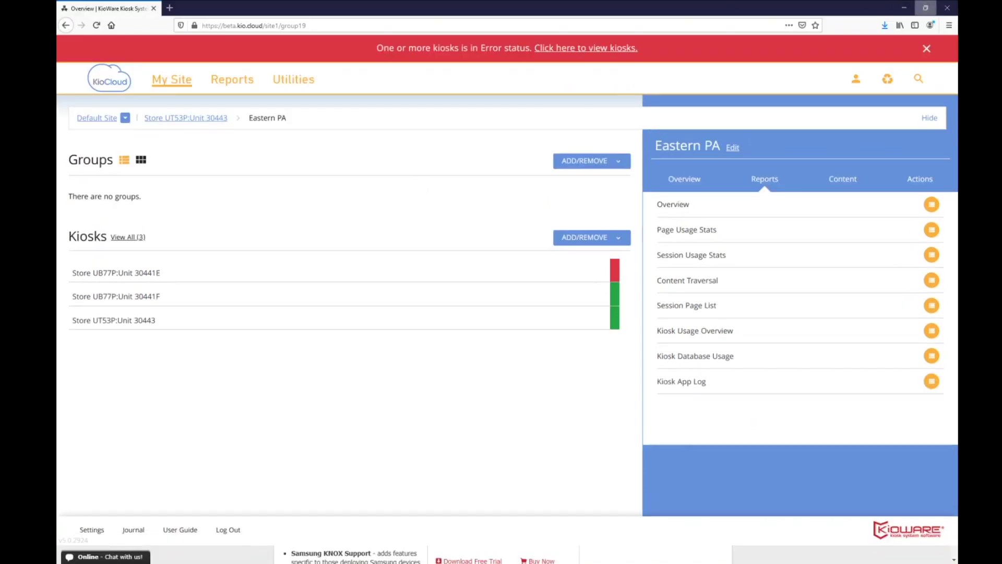
Shrink the browser to phone width, collapse the Eastern PA overview panel, and open the main menu
left_click(926, 7)
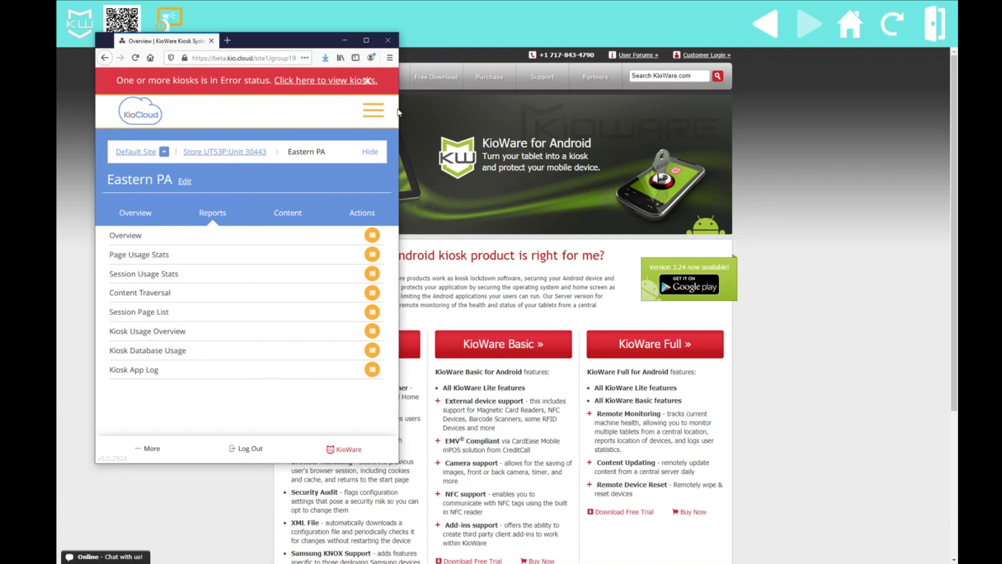
left_click_drag(400, 109, 379, 110)
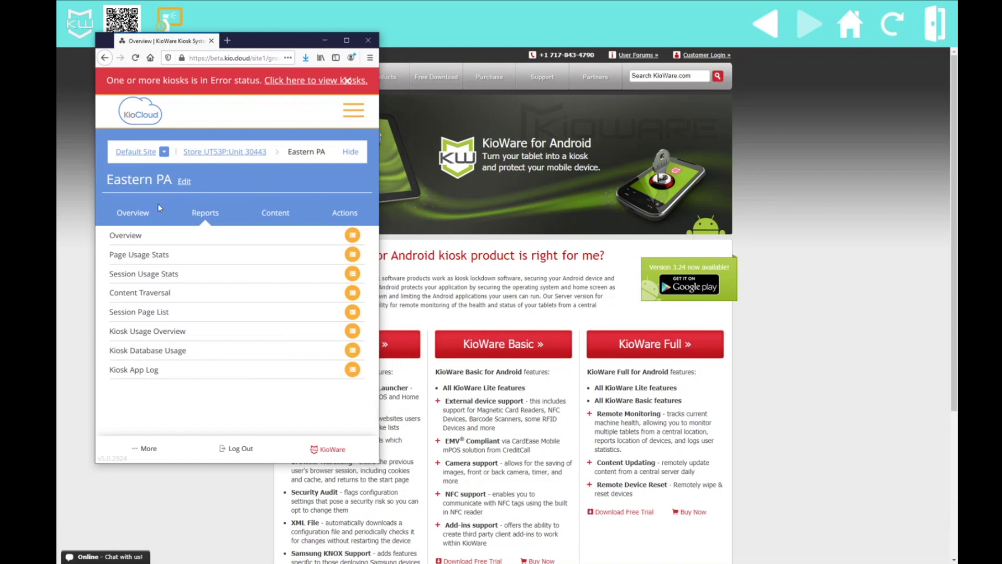
left_click(133, 214)
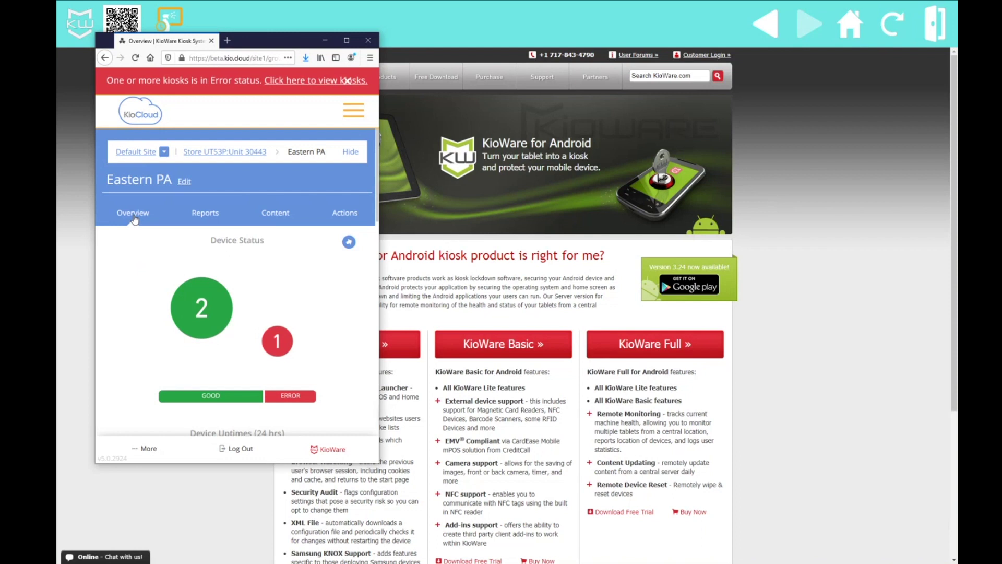
left_click(351, 153)
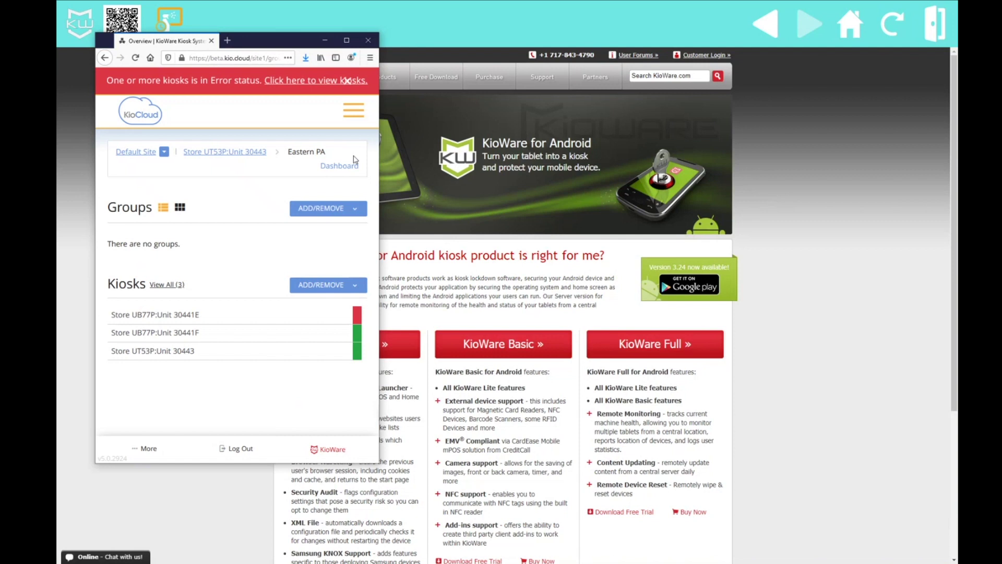
left_click(356, 116)
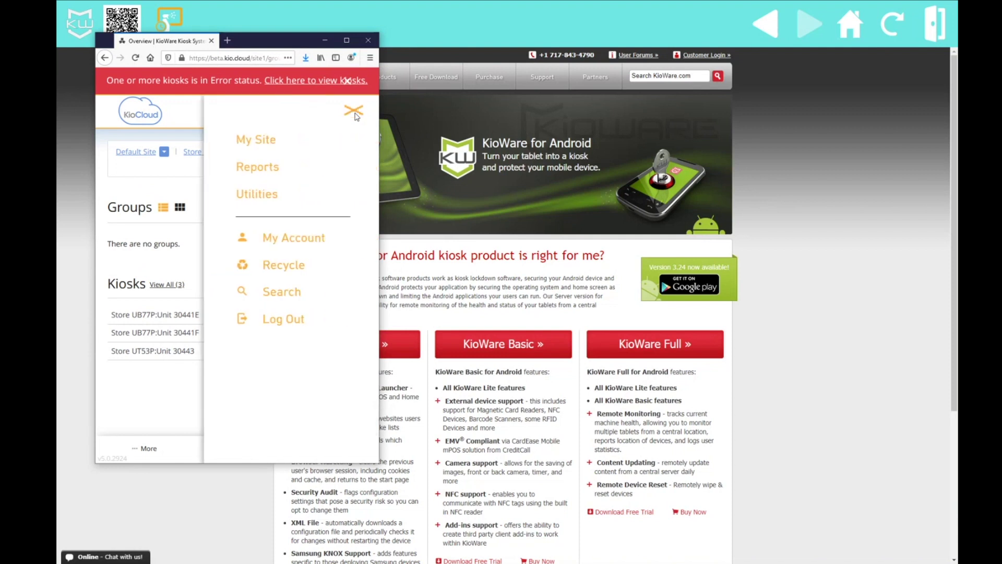
Search for 443, open the Store UT53P:Unit 30443 kiosk result, and scroll its page
left_click(292, 294)
type("44")
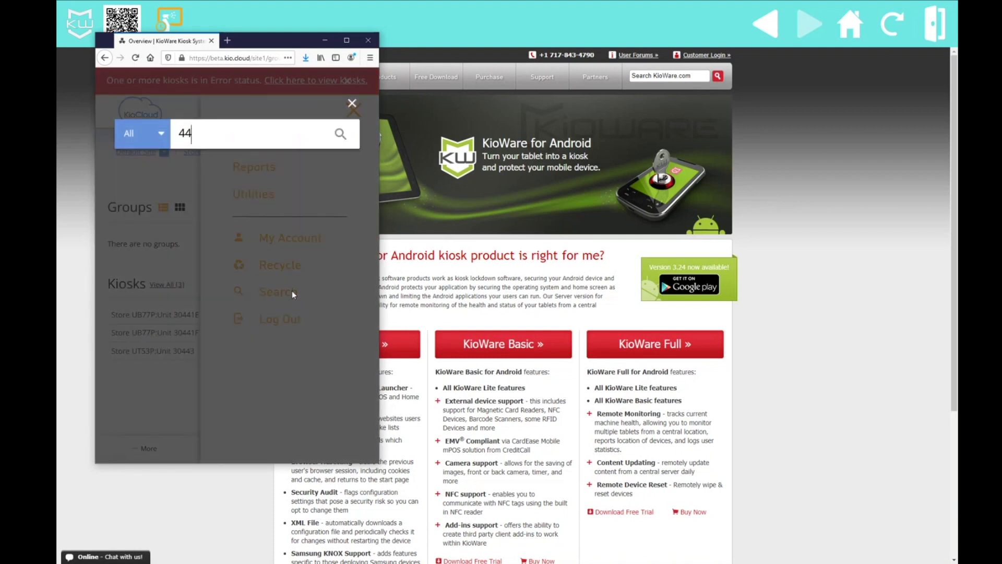
type("3")
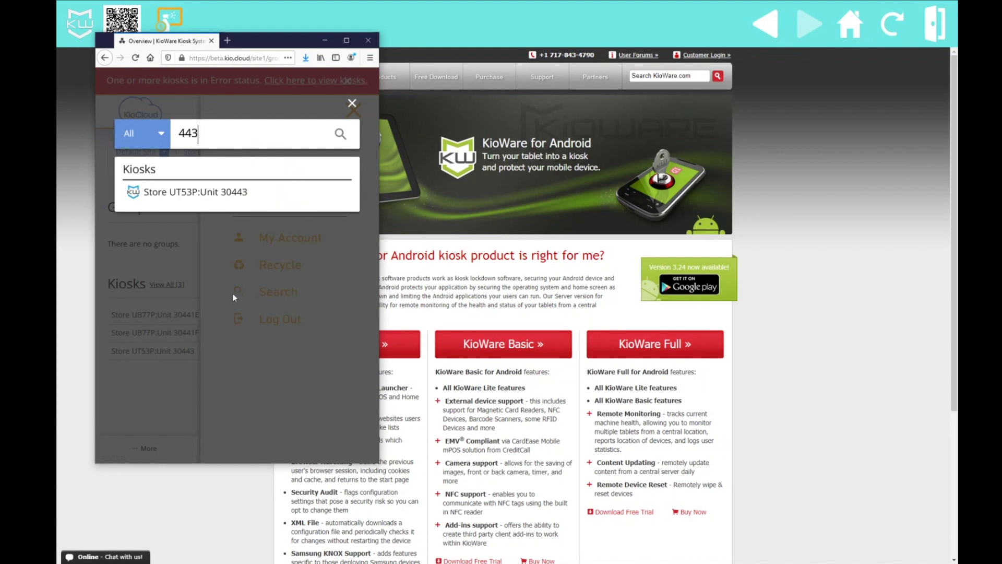
left_click(200, 193)
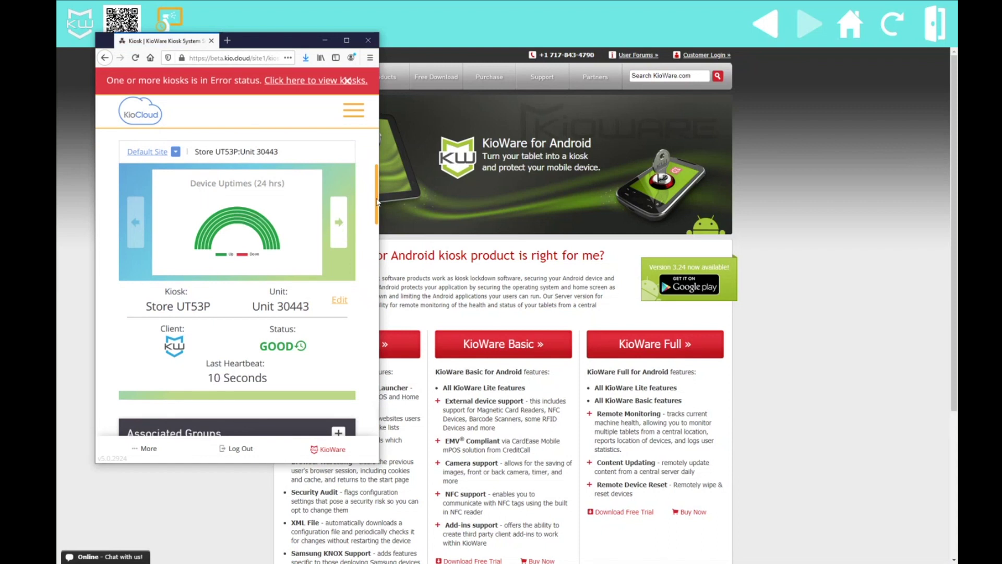
left_click_drag(377, 202, 372, 172)
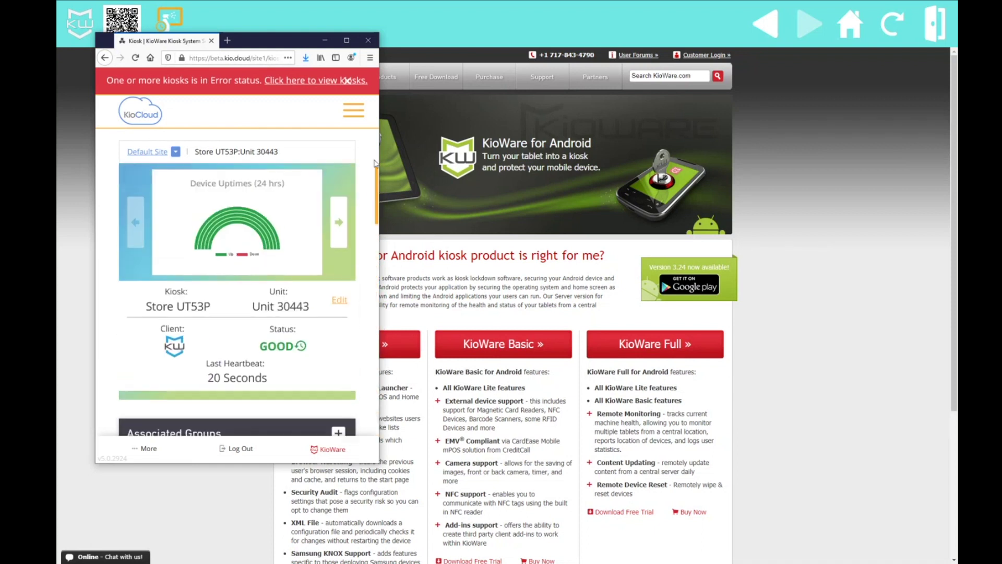
Maximize the browser so the Store UT53P:Unit 30443 page shows its groups and devices at full width
left_click(347, 43)
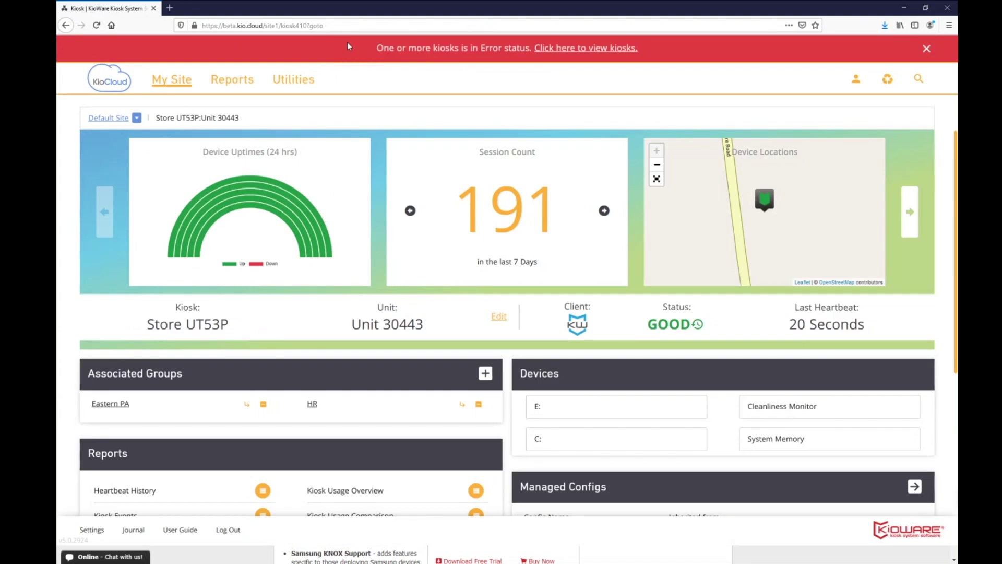